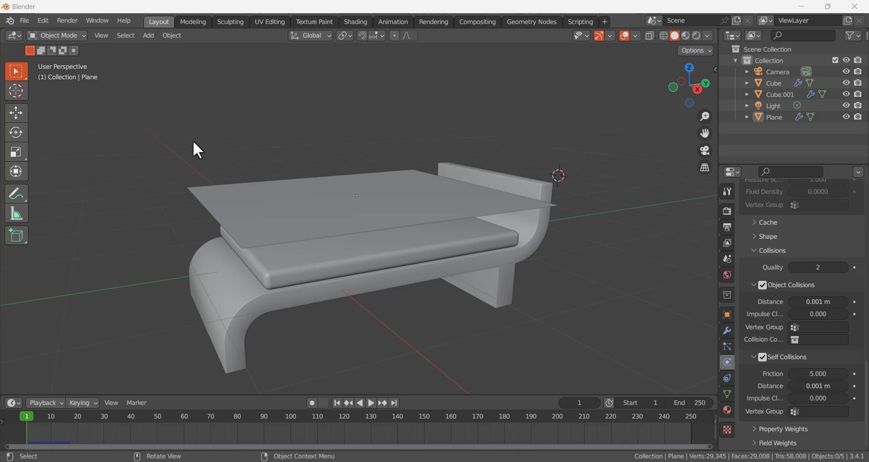
- Orbit around the bed and select the seat cushion and bench frame to inspect the setup
mouse_move(218, 179)
middle_mouse_down()
mouse_move(244, 165)
mouse_move(220, 164)
middle_mouse_up()
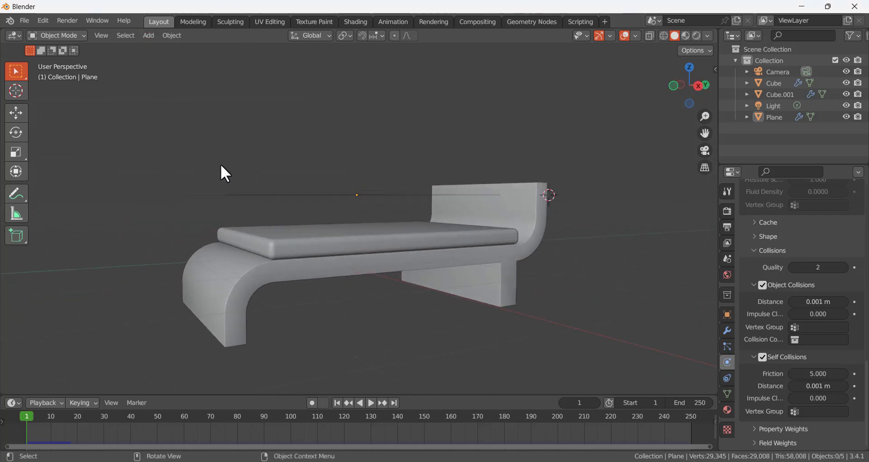
left_click(278, 256)
middle_click_drag(301, 219, 286, 205)
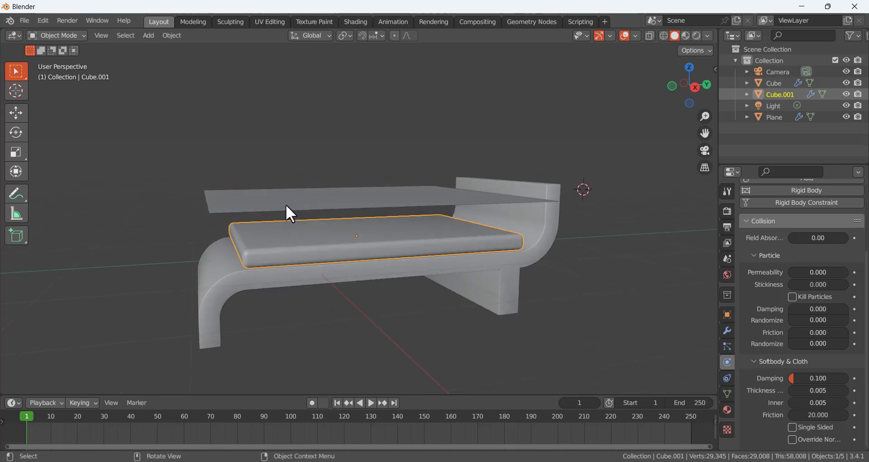
left_click(327, 279)
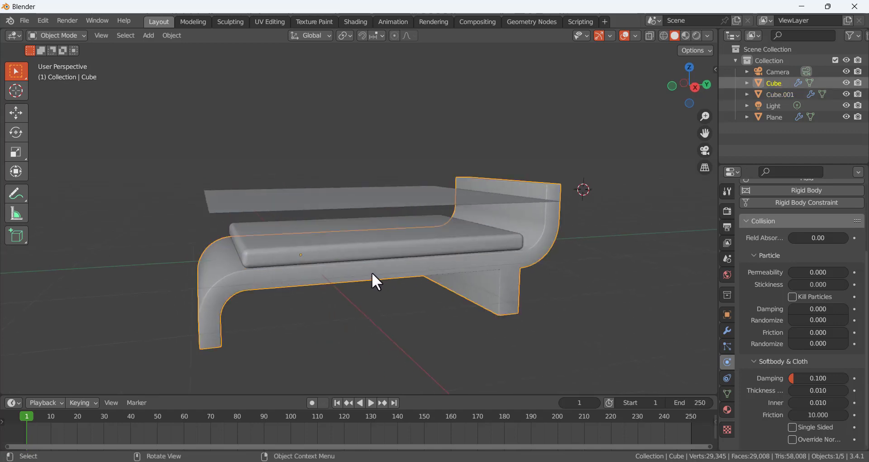
scroll(780, 335, "up", 5)
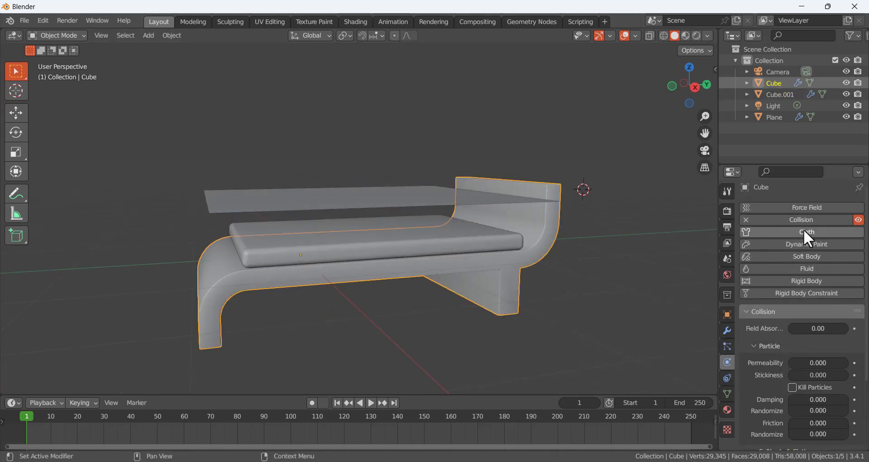
scroll(703, 290, "down", 4)
scroll(438, 246, "up", 4)
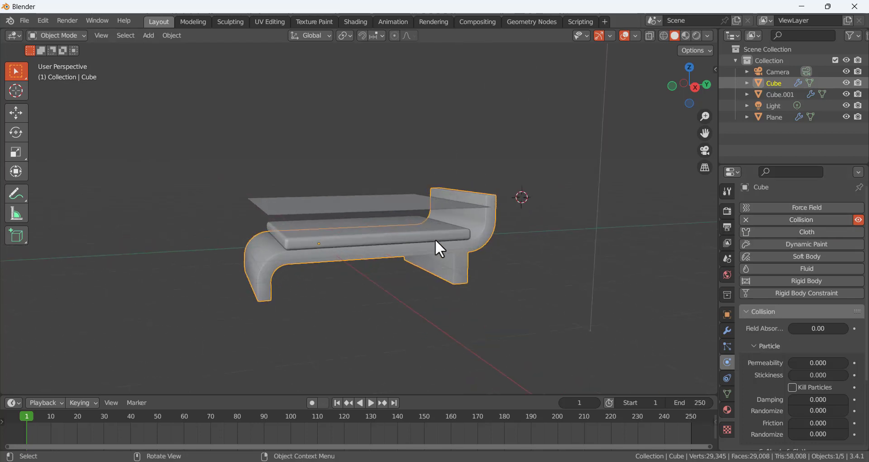
left_click(449, 244)
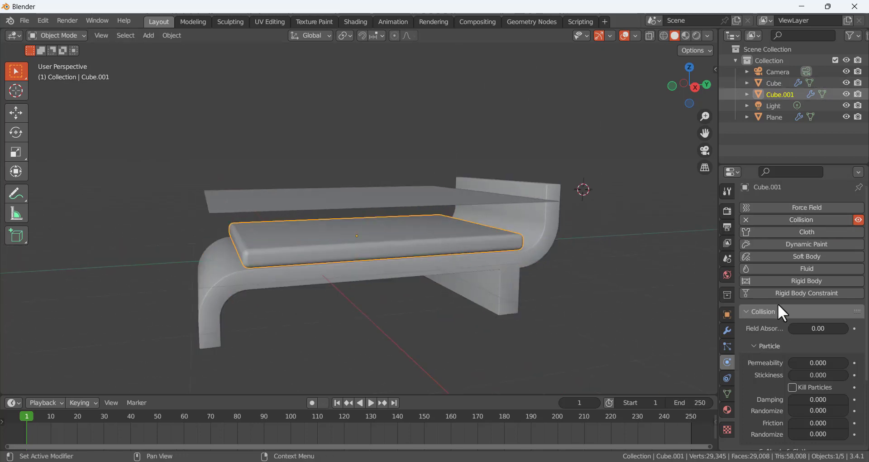
scroll(785, 366, "down", 4)
scroll(784, 366, "down", 1)
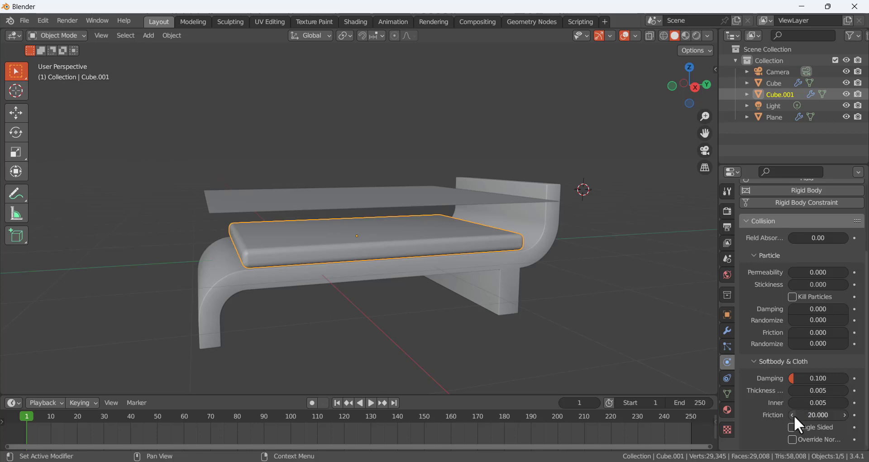
- From a higher angle, check the bench frame, cushion and cloth Plane, leaving nothing selected
mouse_move(357, 238)
middle_mouse_down()
mouse_move(374, 244)
mouse_move(361, 245)
middle_mouse_up()
left_click(371, 254)
left_click(375, 276)
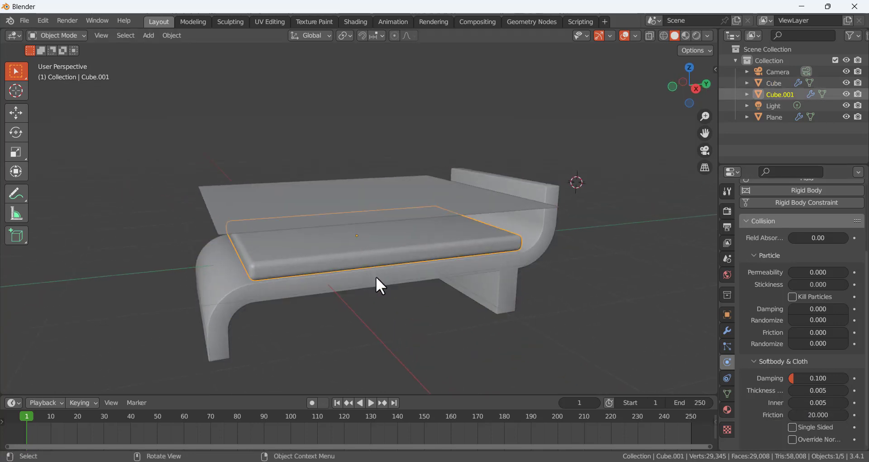
left_click(372, 254)
left_click(372, 253)
scroll(785, 286, "up", 5)
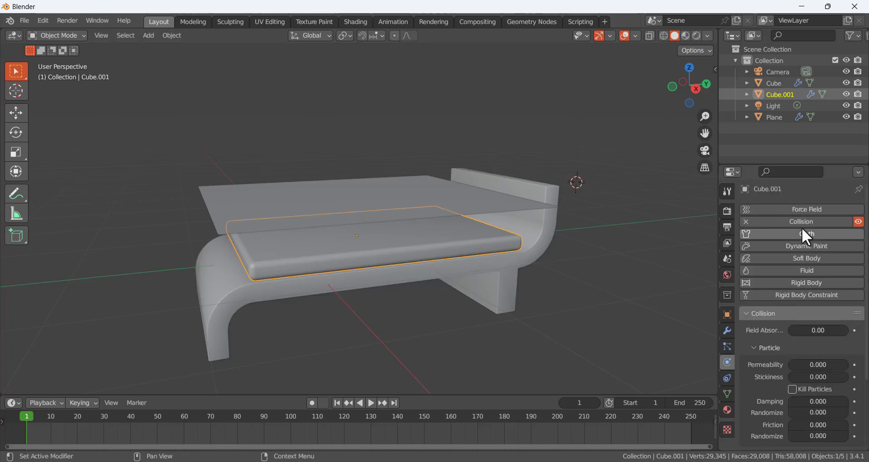
left_click(460, 205)
mouse_move(357, 191)
middle_mouse_down()
mouse_move(398, 203)
mouse_move(370, 194)
middle_mouse_up()
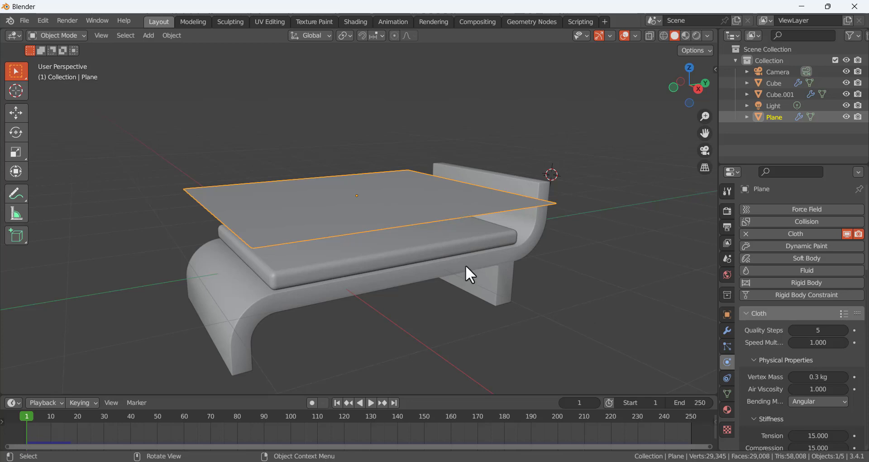
left_click(461, 331)
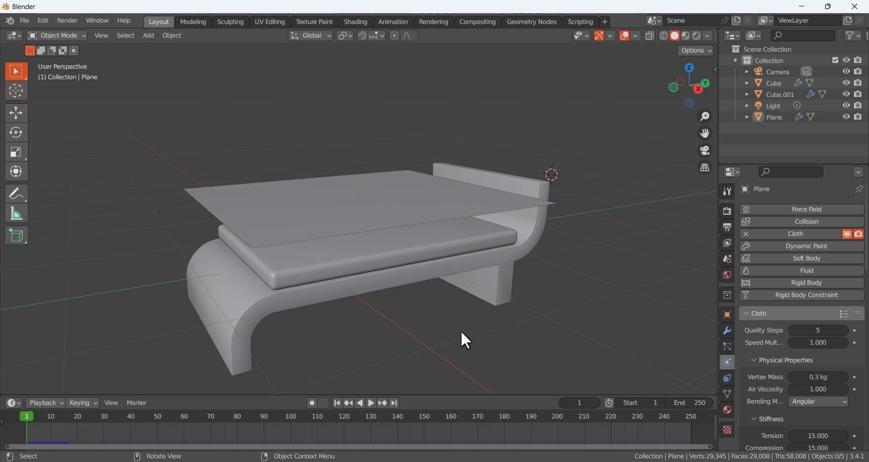
- Play the cloth simulation to frame 23 and inspect the Plane draped over the bed
left_click(373, 401)
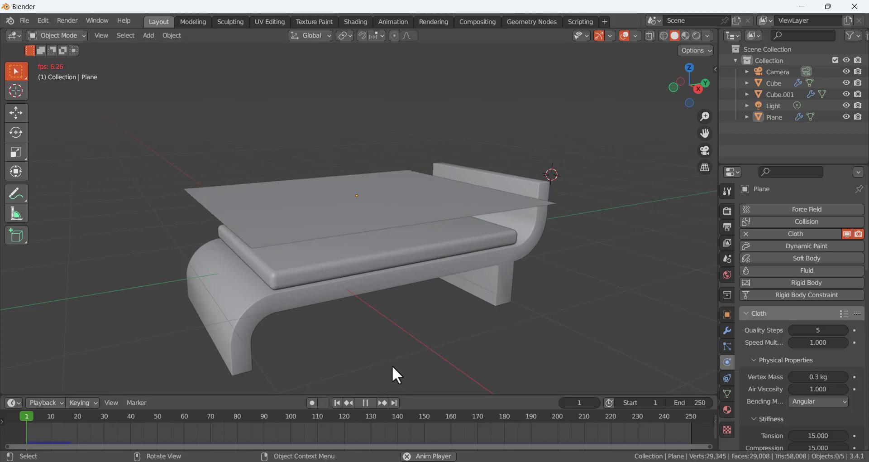
left_click(365, 402)
left_click(318, 299)
middle_click_drag(301, 295, 346, 278)
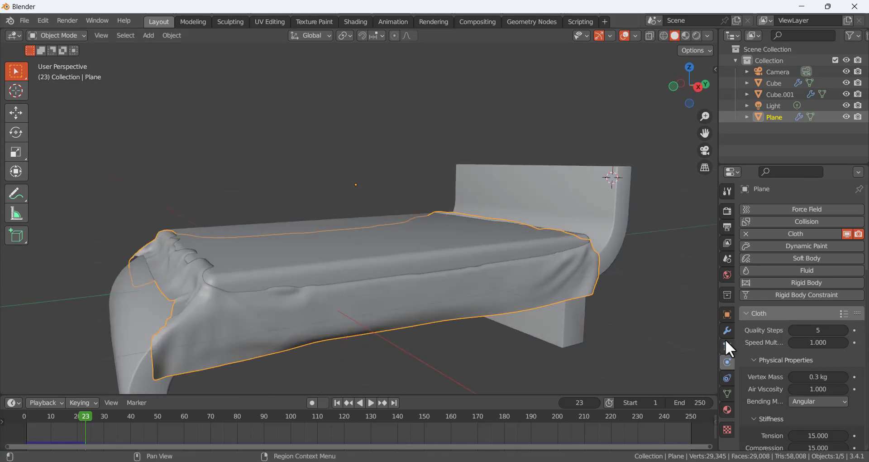
- Bring the Plane's cloth Collisions panel into view, showing the 0.001 m Object Collisions distance
scroll(754, 358, "down", 5)
scroll(760, 364, "down", 5)
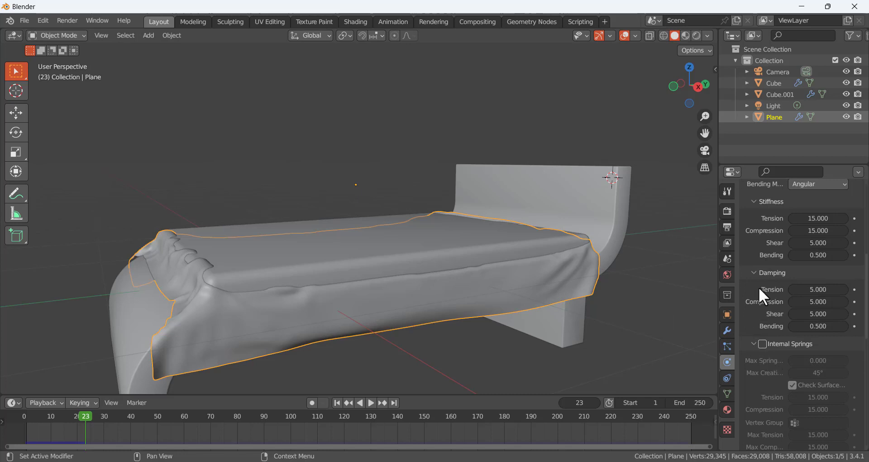
scroll(759, 312, "up", 7)
scroll(770, 341, "down", 20)
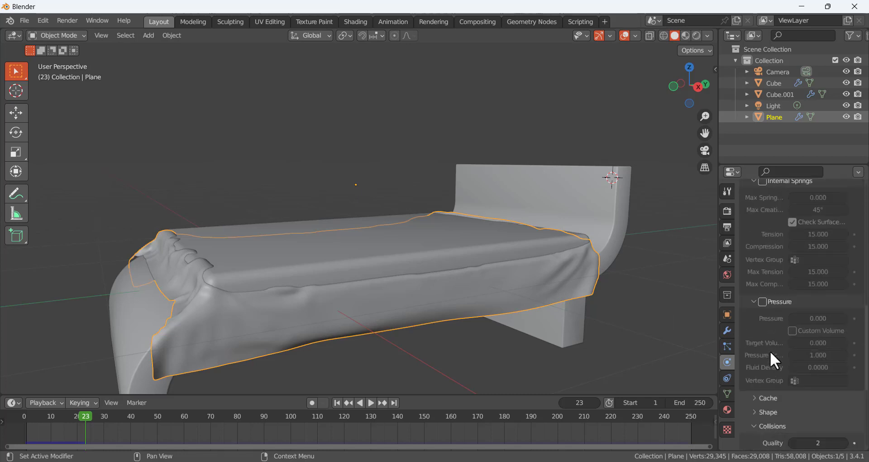
scroll(774, 360, "down", 3)
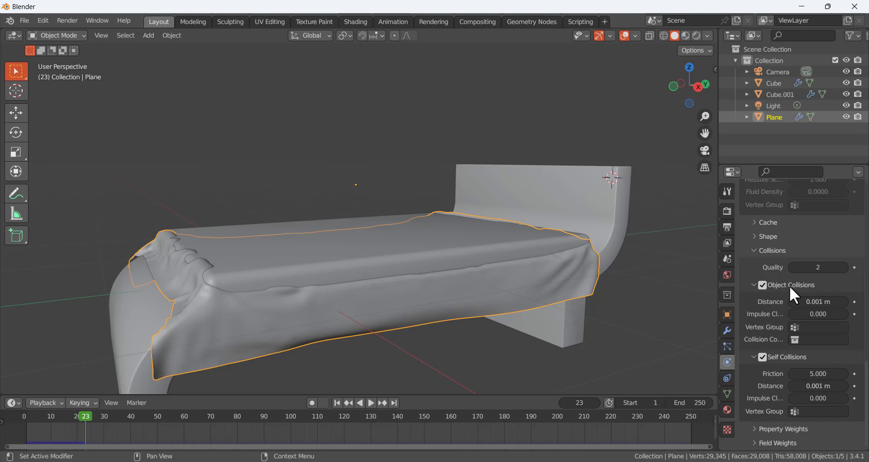
mouse_move(479, 287)
middle_mouse_down()
mouse_move(495, 289)
mouse_move(486, 292)
middle_mouse_up()
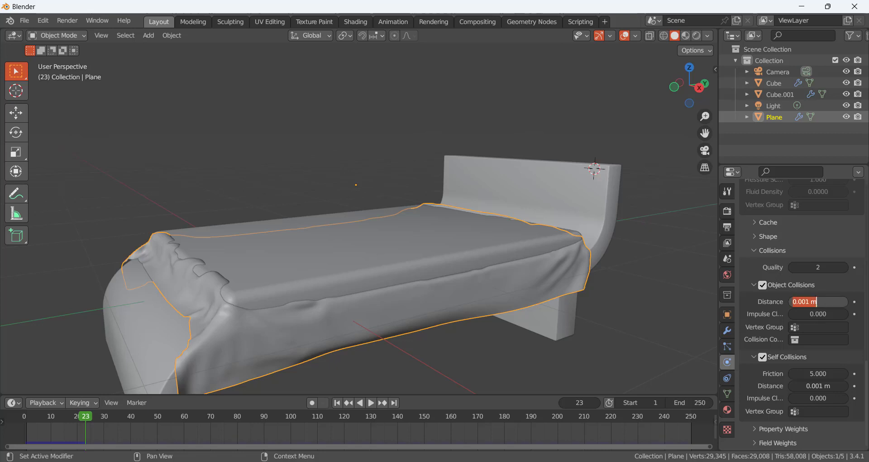
- Set the Object Collisions distance to 0.01 m and replay the drape from frame 1 to 17
type("0.01")
key("Return")
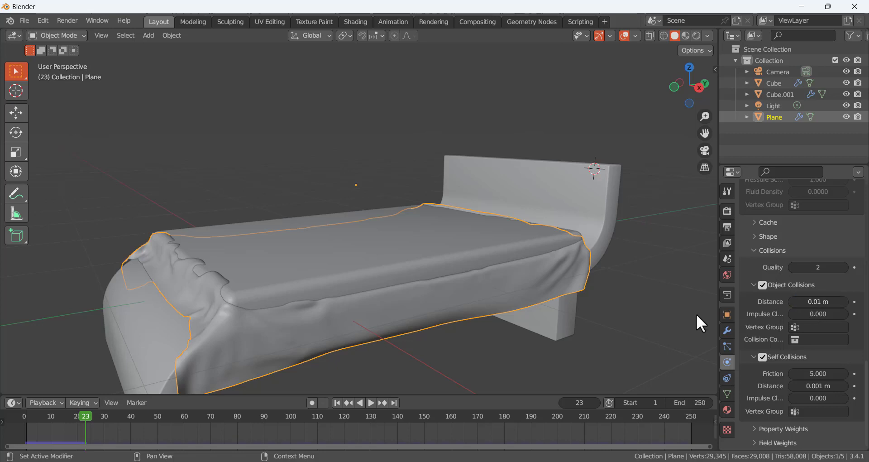
left_click(337, 403)
left_click(371, 402)
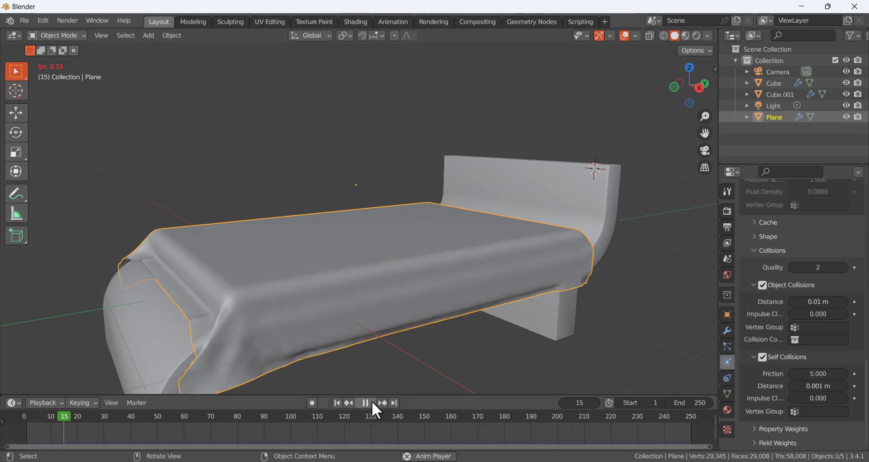
left_click(370, 403)
middle_click_drag(215, 286, 366, 274)
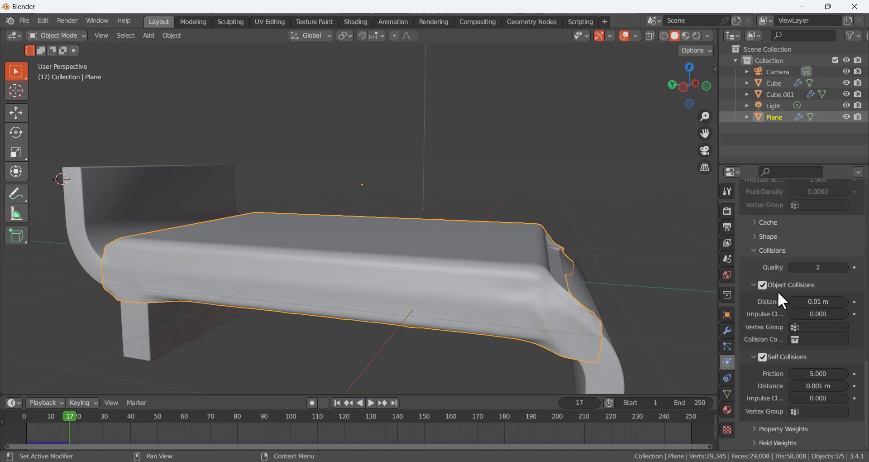
- Set the Object Collisions distance to 0.1 m and test the drop to frame 45, resetting to frame 1
left_click(819, 300)
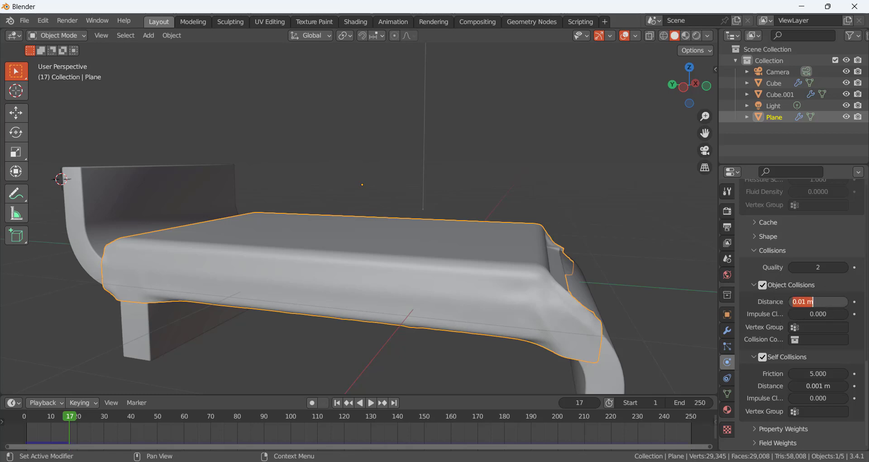
type("0.1")
key("Return")
left_click(370, 402)
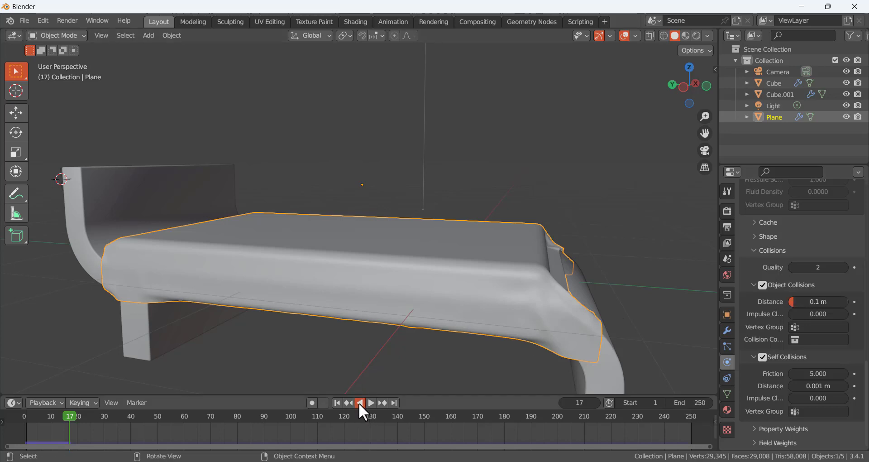
left_click(368, 402)
left_click(338, 403)
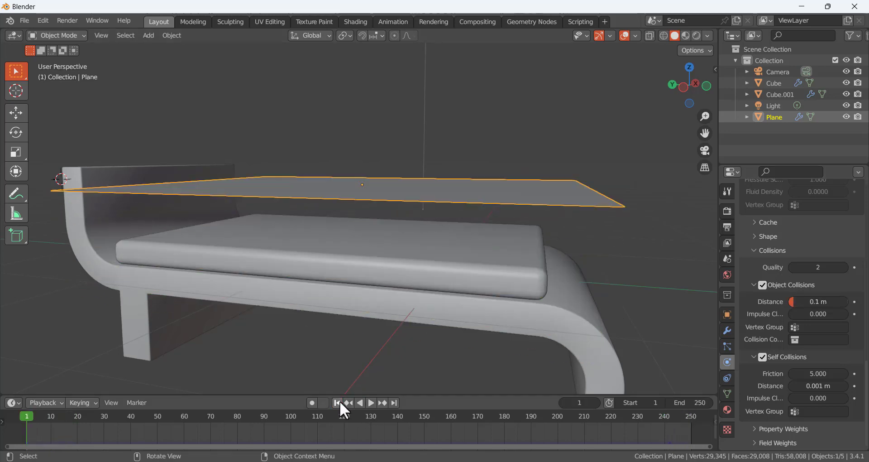
left_click(370, 402)
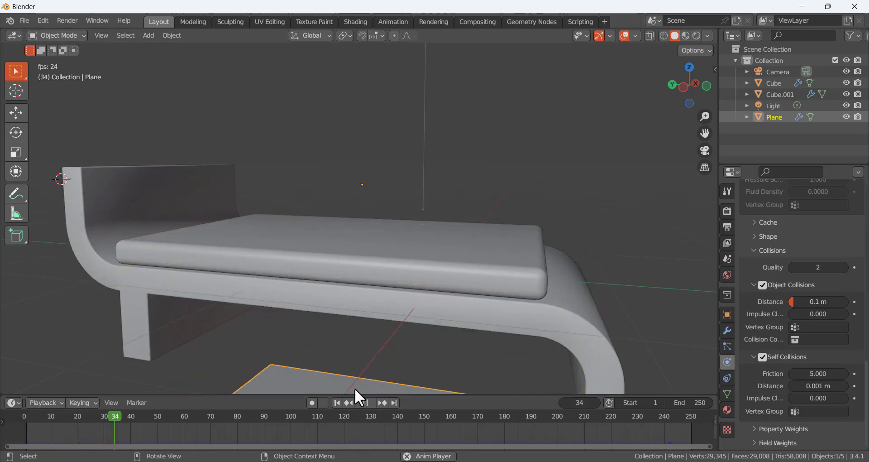
left_click(366, 402)
left_click(337, 402)
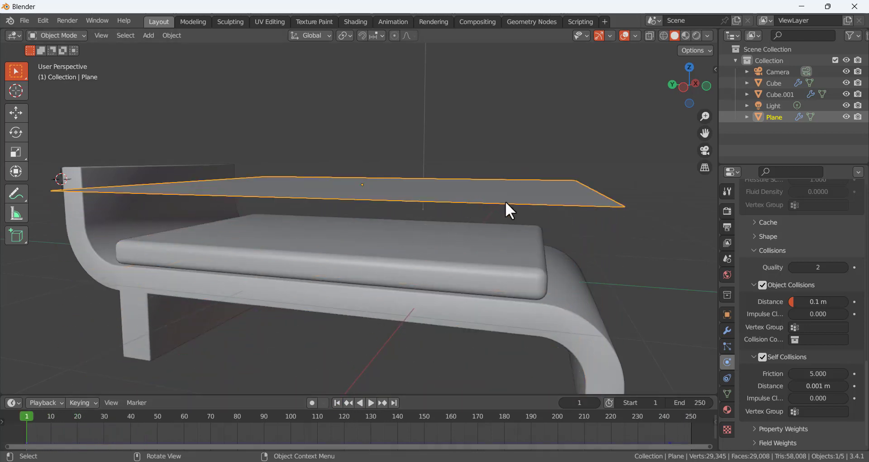
- Reselect the cloth Plane from a new viewing angle and scroll down its physics settings
left_click(652, 273)
mouse_move(648, 266)
middle_mouse_down()
mouse_move(623, 272)
mouse_move(641, 258)
middle_mouse_up()
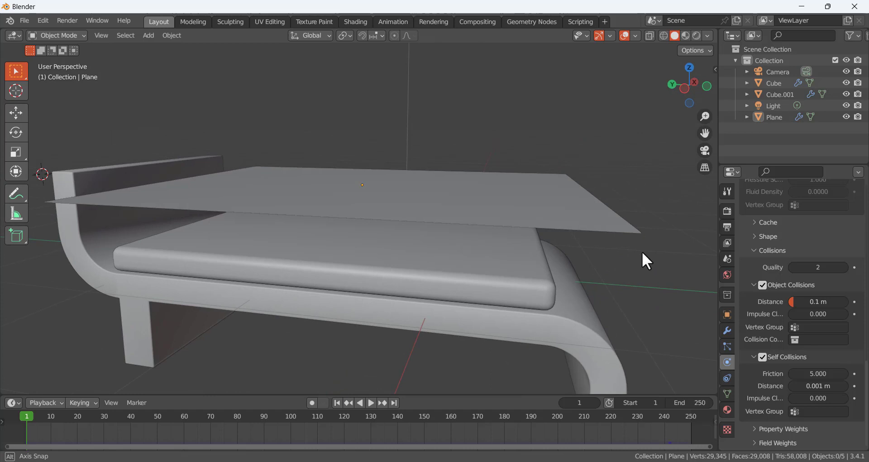
left_click(482, 286)
left_click(581, 216)
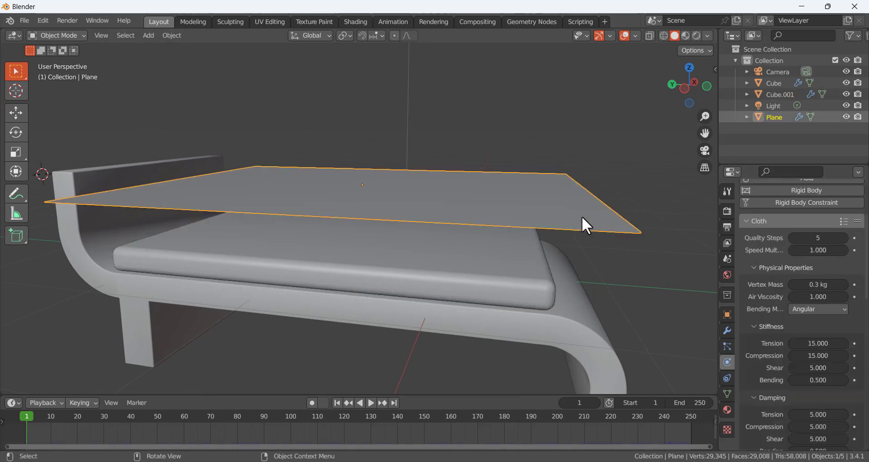
middle_click_drag(662, 289, 651, 300)
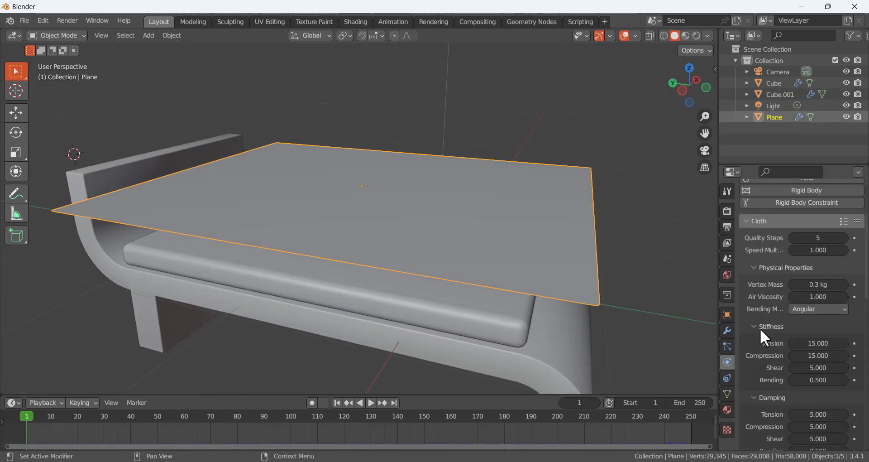
scroll(764, 334, "down", 8)
scroll(778, 346, "down", 8)
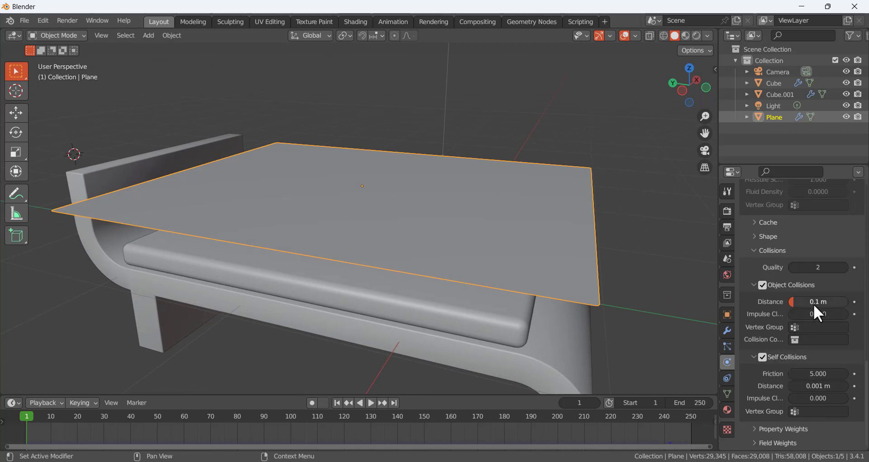
- Run another test drop, reset to frame 1, and reselect the Plane to reach Object Collisions
left_click(372, 402)
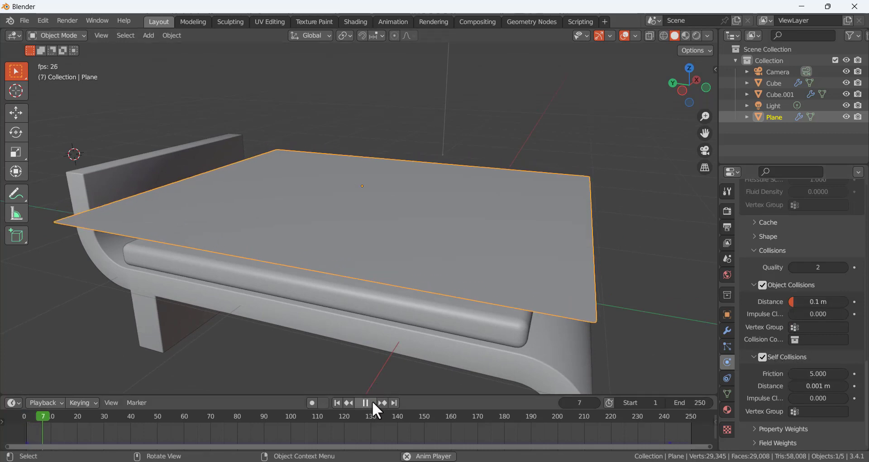
left_click(372, 402)
left_click(337, 402)
left_click(384, 295)
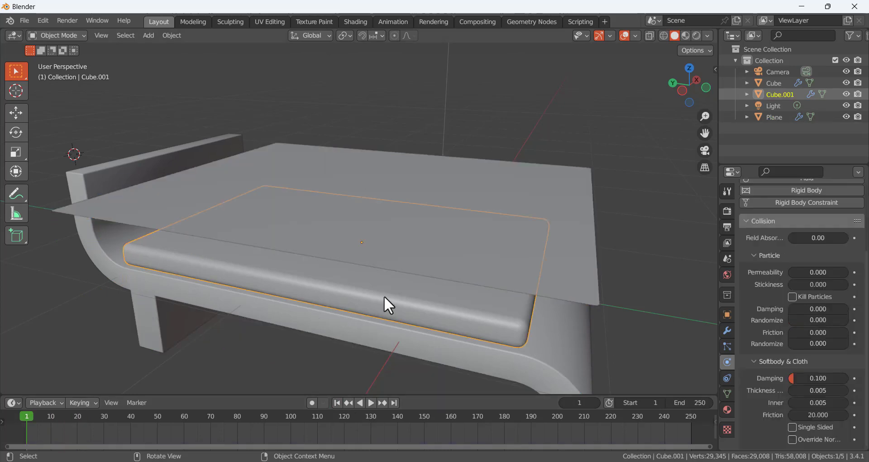
left_click(417, 242)
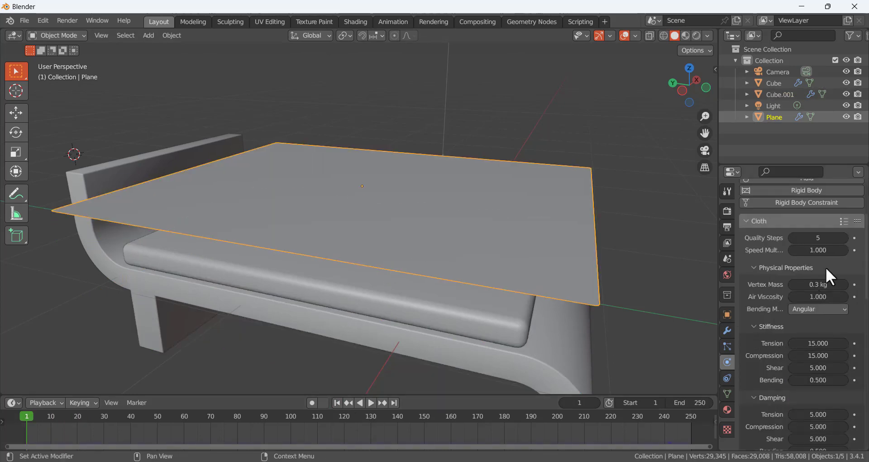
scroll(795, 387, "down", 15)
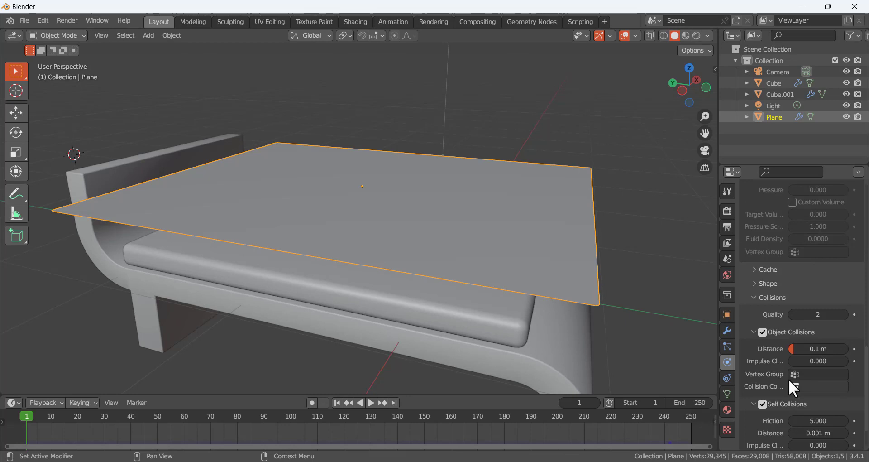
- Set the collision distance back to 0.01 m, preview the drape to frame 19, and rewind to frame 1
left_click(817, 348)
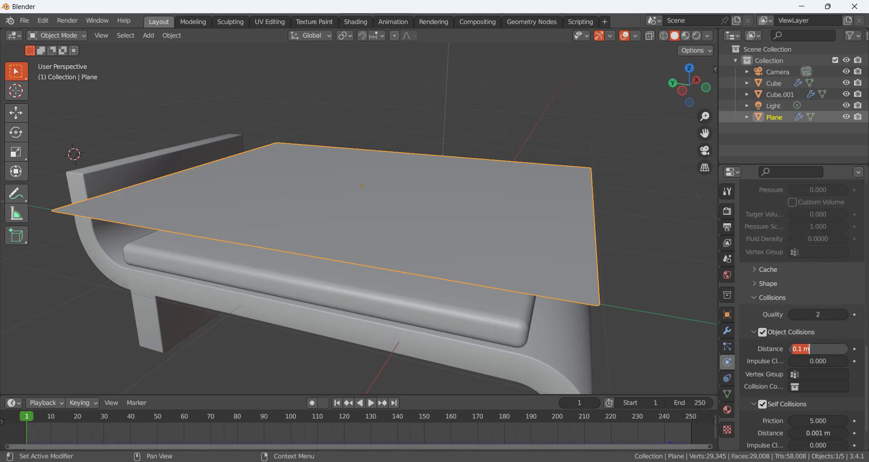
type("0.01")
key("Return")
left_click(371, 402)
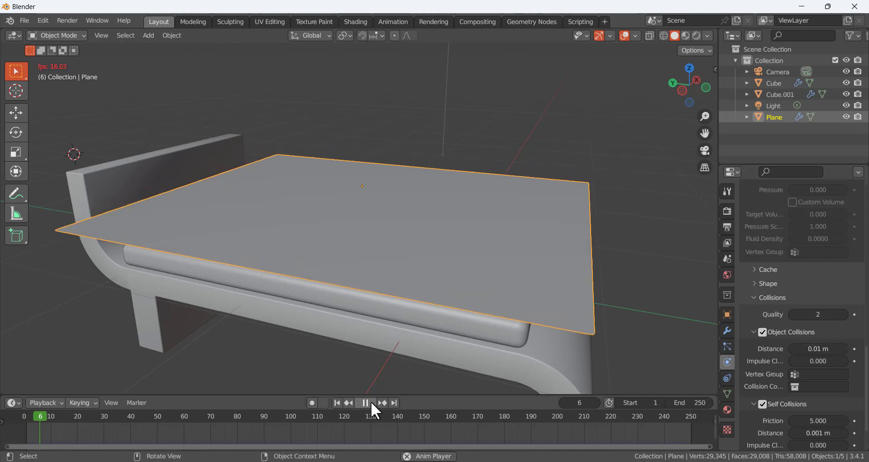
left_click(371, 401)
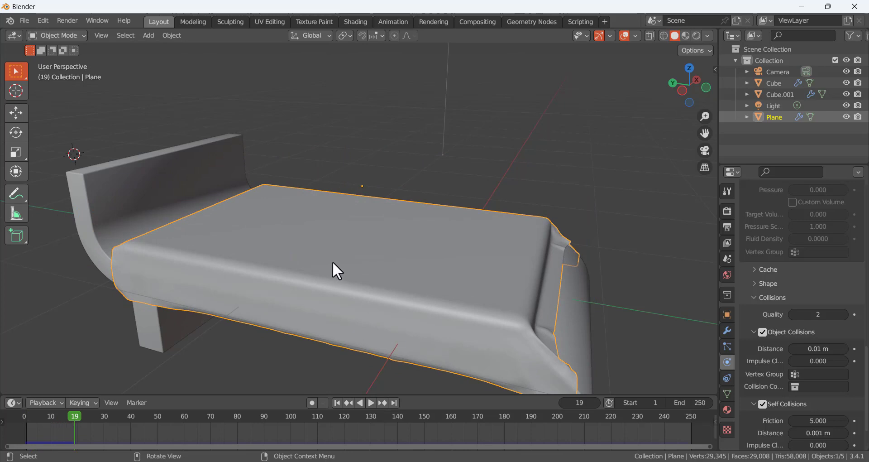
middle_click_drag(332, 261, 354, 249)
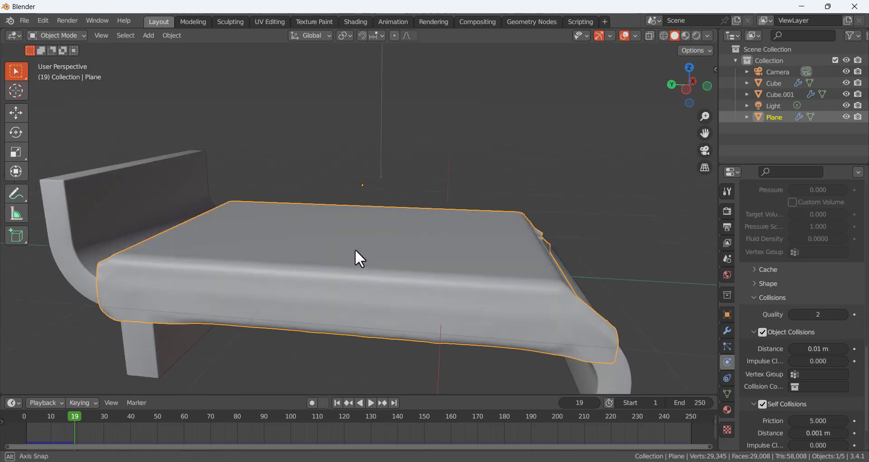
left_click(336, 402)
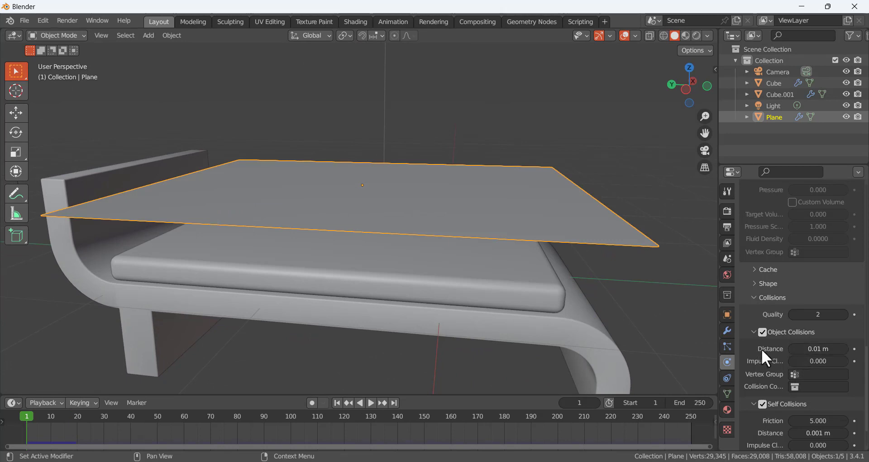
- Replay the drape to frame 17 and orbit around the cloth hugging the cushion and bench
middle_click_drag(482, 248, 537, 232)
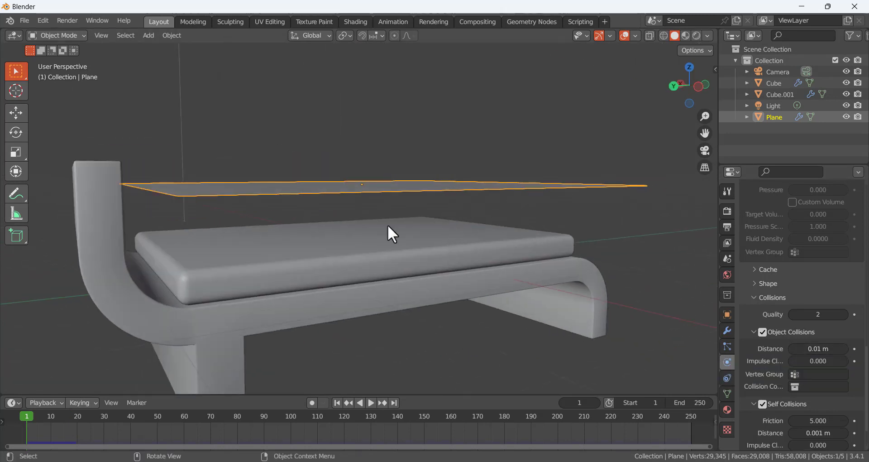
middle_click_drag(257, 259, 344, 254)
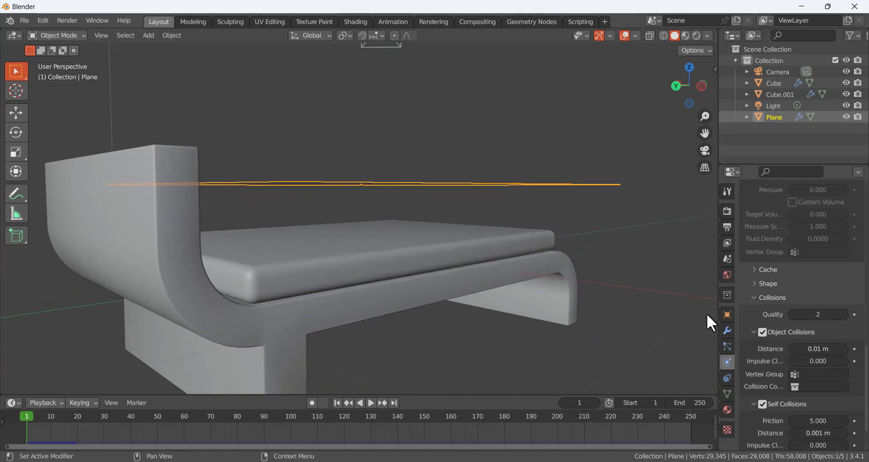
left_click(370, 398)
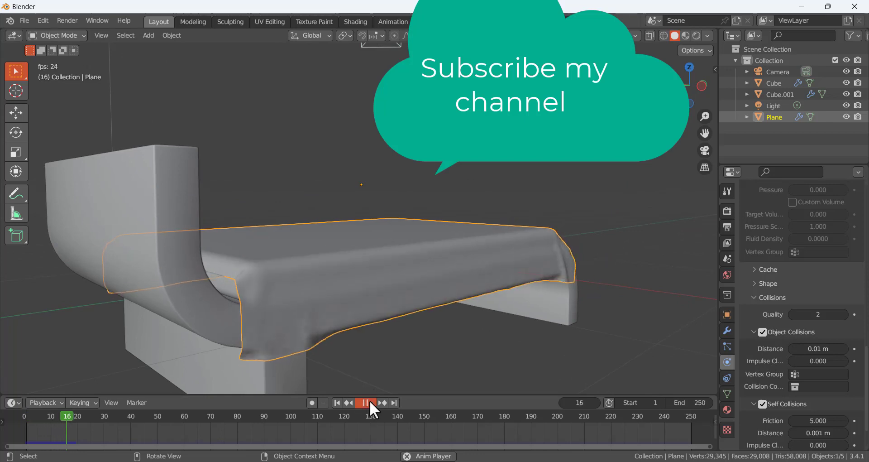
left_click(370, 400)
middle_click_drag(308, 311, 291, 243)
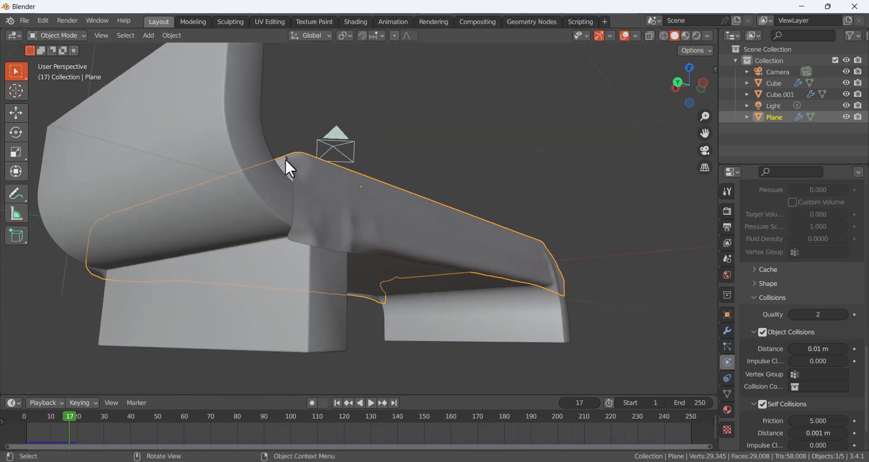
middle_click_drag(291, 163, 260, 215)
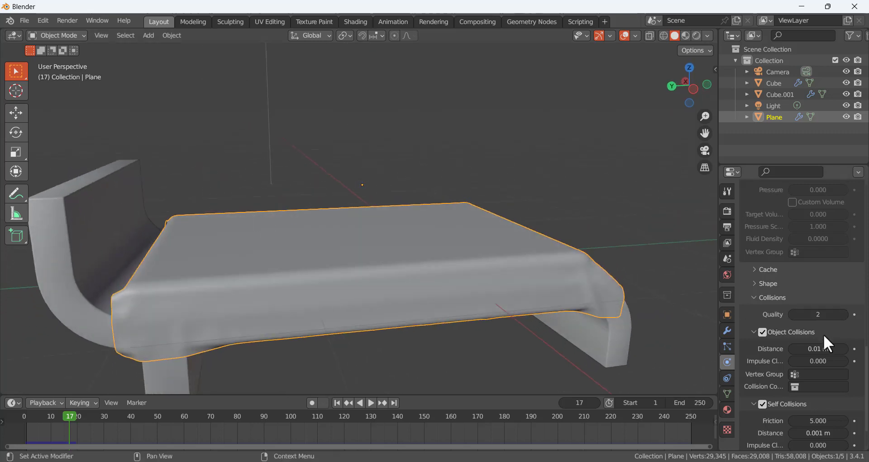
- Set the Object Collisions distance to 0.25 m, replay from frame 1 to 10, and inspect the gap above the cushion
left_click(819, 348)
type("0.25")
key("Return")
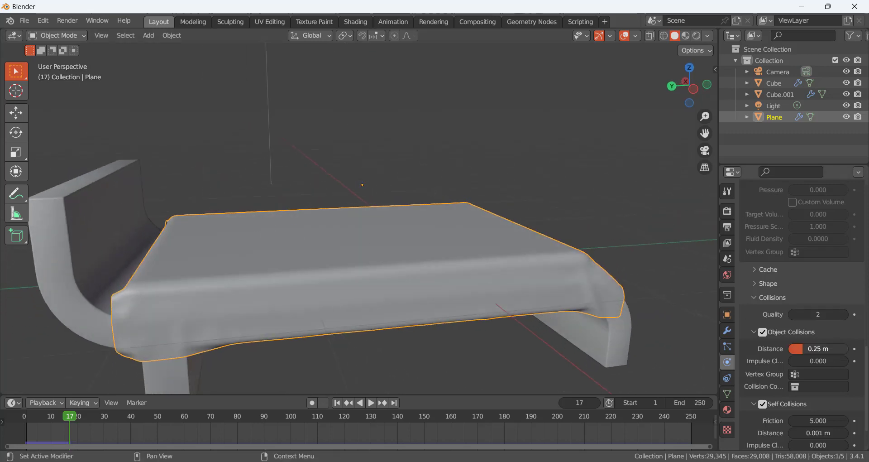
left_click(337, 403)
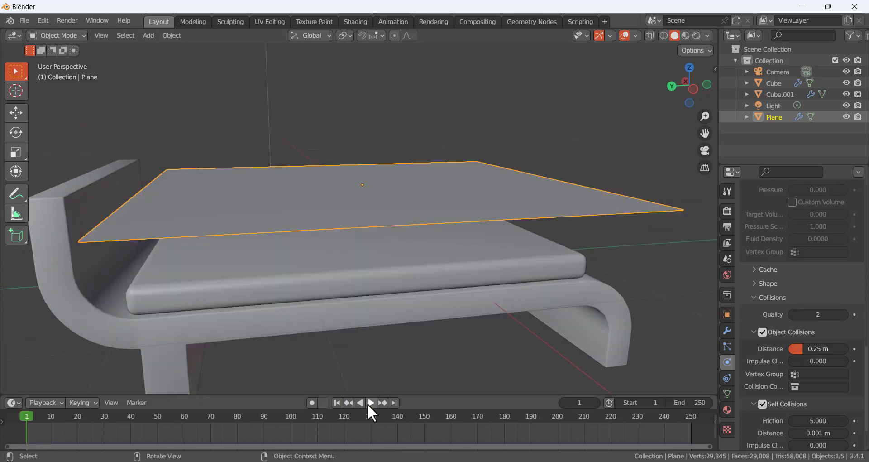
left_click(368, 403)
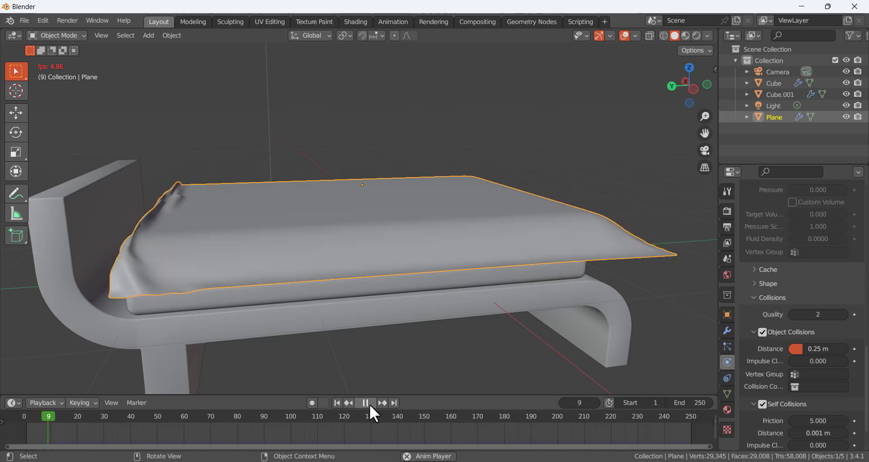
left_click(366, 403)
middle_click_drag(161, 231, 271, 233)
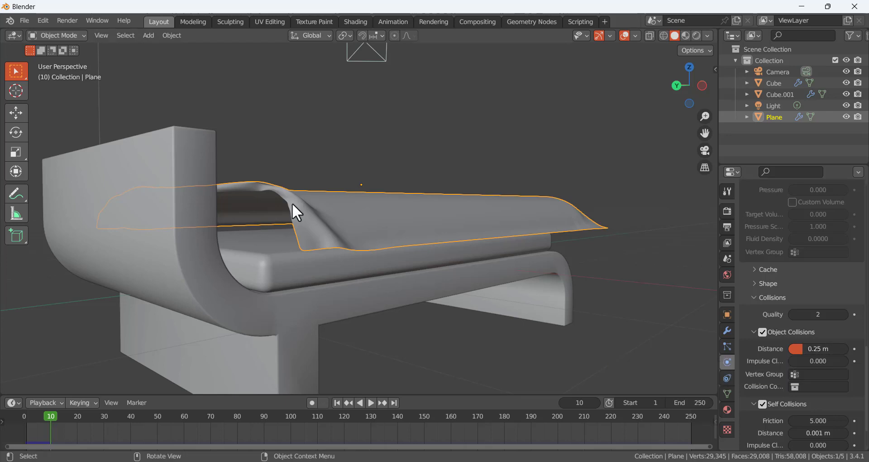
middle_click_drag(272, 210, 277, 222)
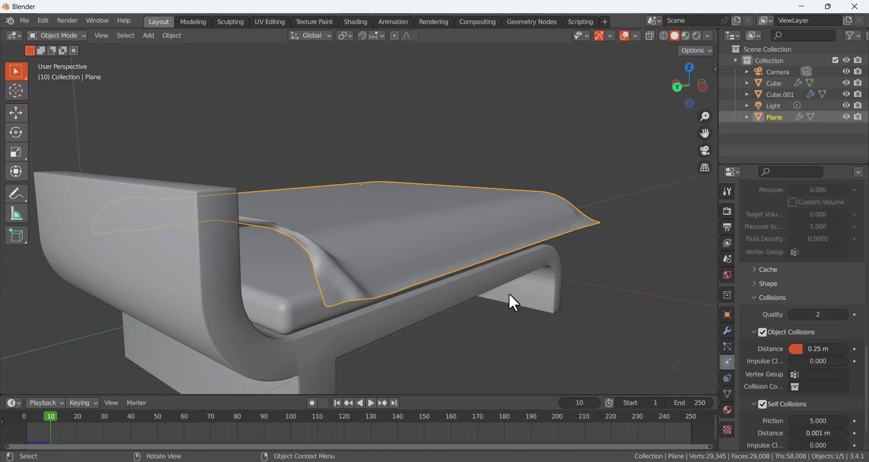
- Restore the 0.01 m collision distance and replay to frame 24, viewing the snug drape from both sides
left_click(818, 347)
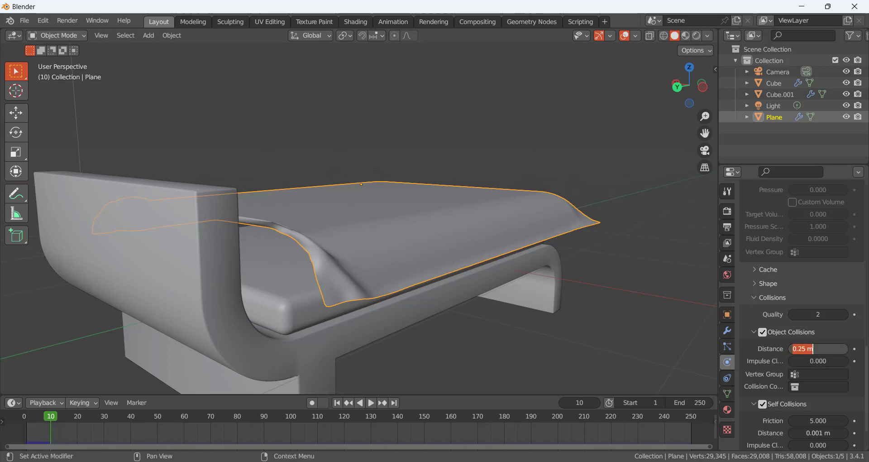
type("0.01")
key("Return")
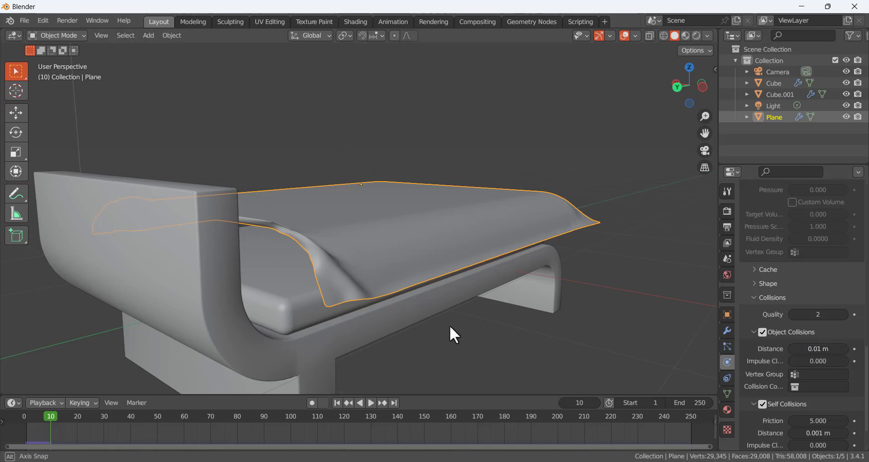
middle_click_drag(450, 327, 353, 380)
left_click(372, 401)
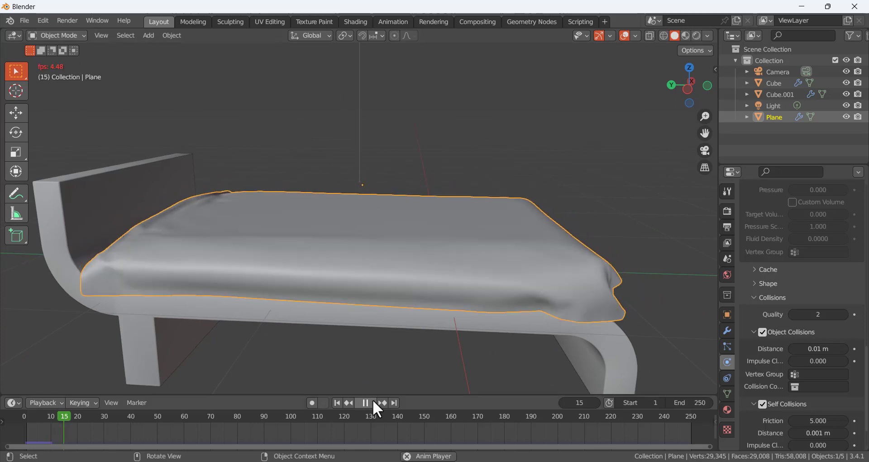
left_click(372, 400)
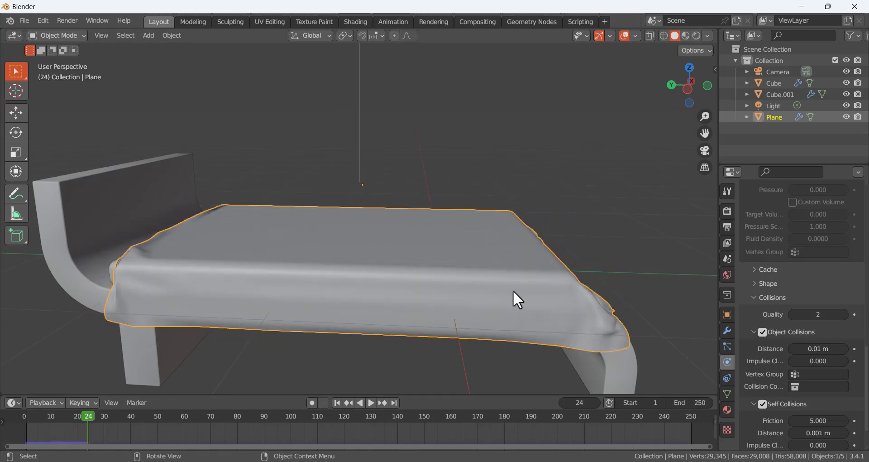
middle_click_drag(513, 290, 305, 308)
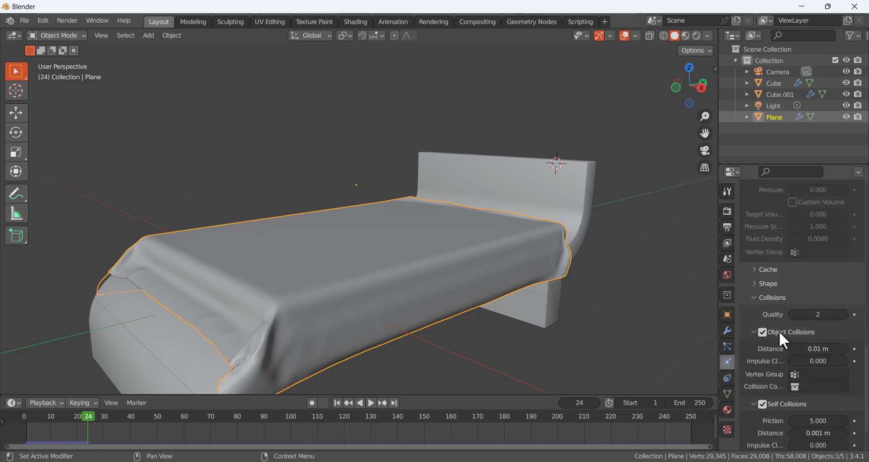
middle_click_drag(566, 287, 501, 273)
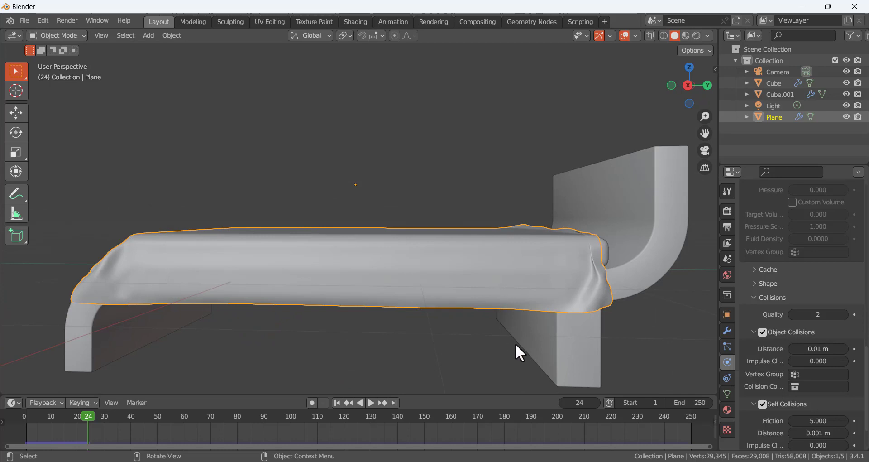